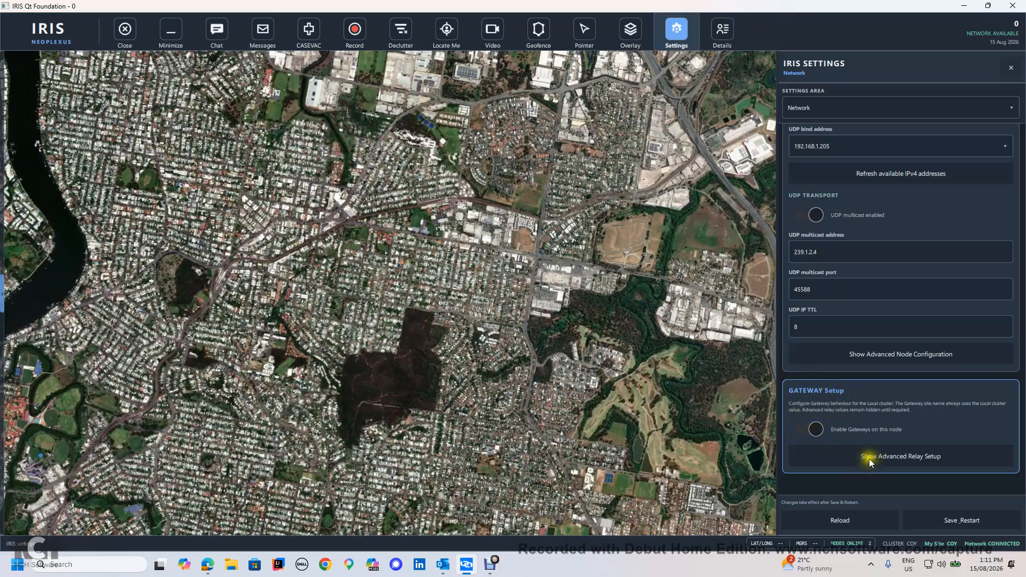
Show the advanced relay options of the gateway setup, down to the site-master bridge configuration.
{"action": "left_click", "coordinate": [928, 458]}
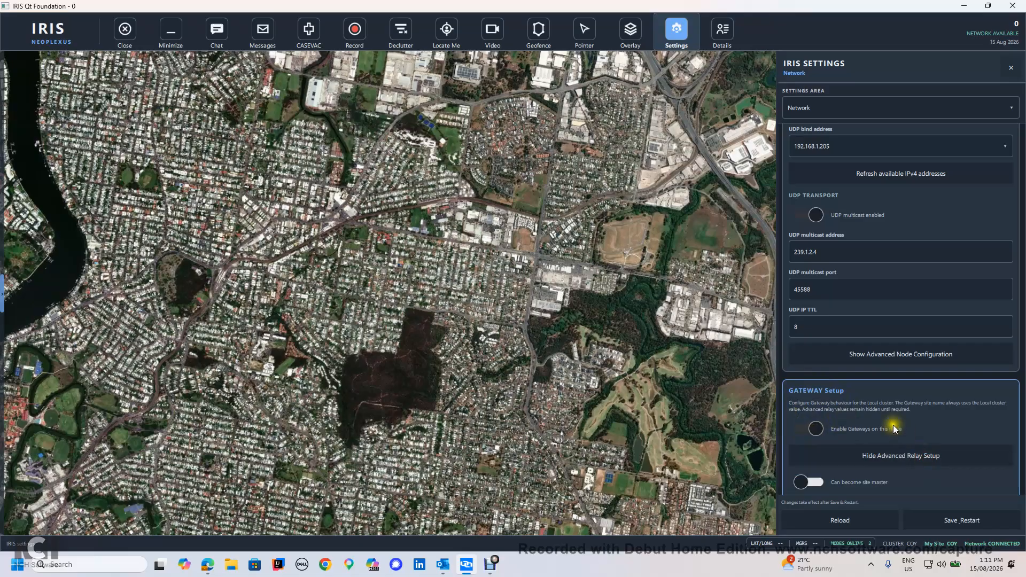
{"action": "scroll", "coordinate": [901, 434], "scroll_direction": "down", "scroll_amount": 4}
{"action": "scroll", "coordinate": [890, 419], "scroll_direction": "down", "scroll_amount": 2}
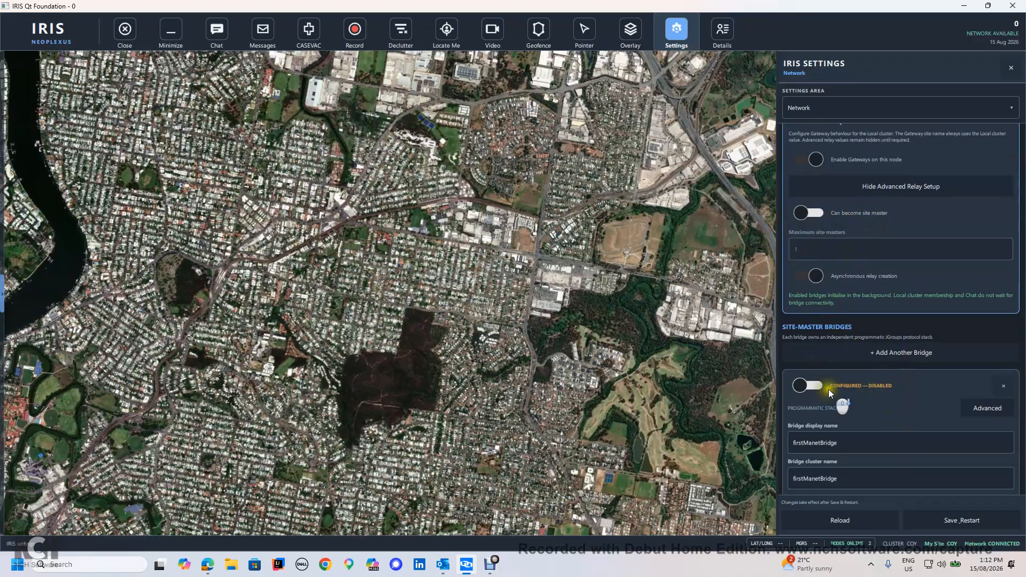
{"action": "scroll", "coordinate": [831, 389], "scroll_direction": "down", "scroll_amount": 1}
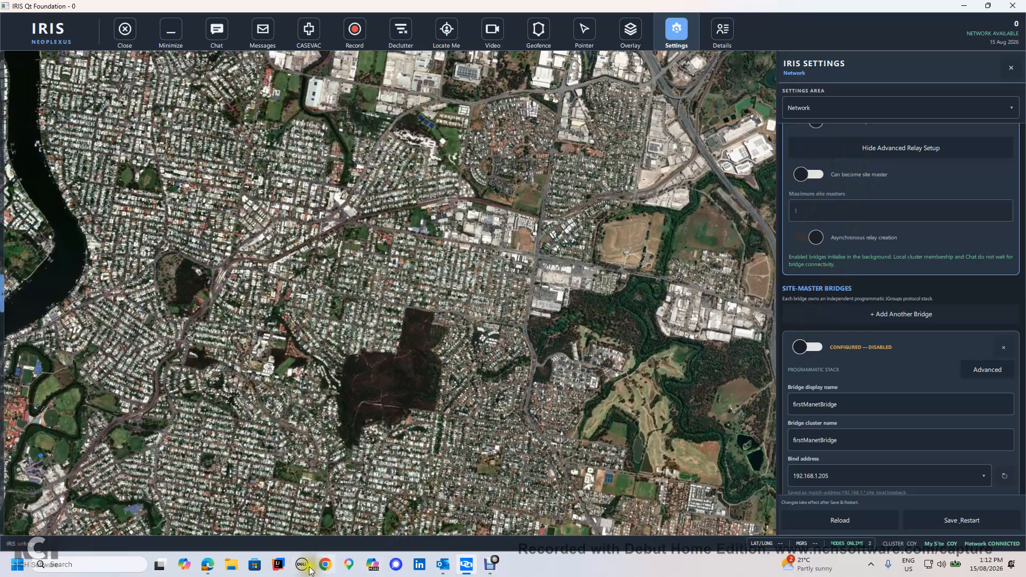
Switch to the IRIS User and Configuration guide in the browser and examine the touch point nodes around Zerotier VPN A in the network diagram.
{"action": "left_click", "coordinate": [209, 565]}
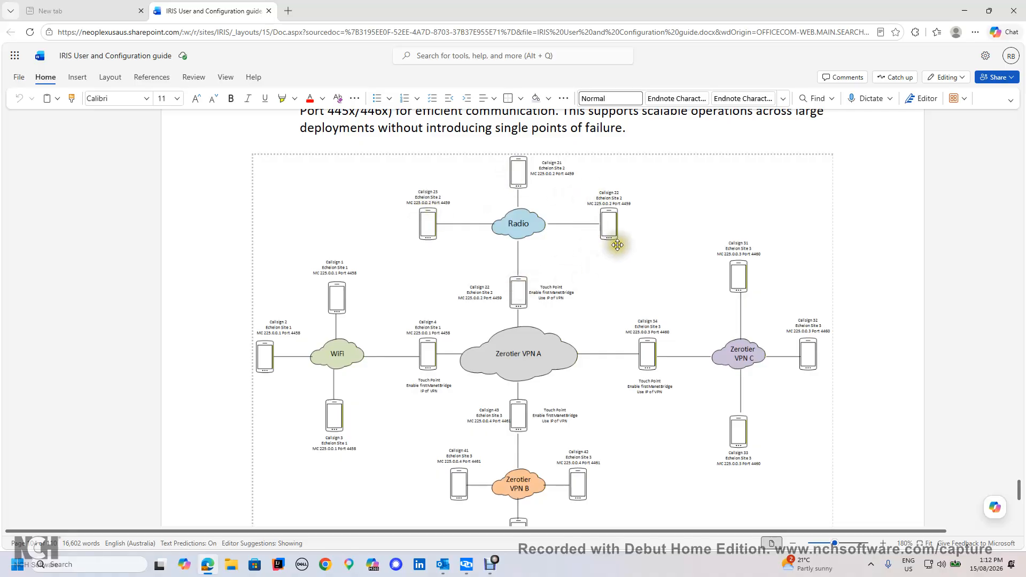
{"action": "left_click", "coordinate": [517, 289]}
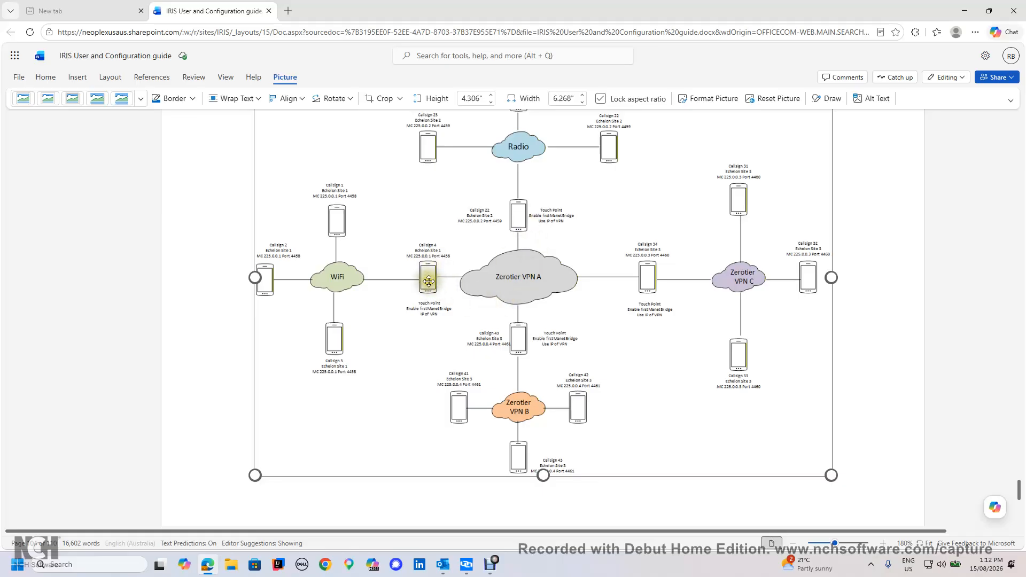
{"action": "left_click", "coordinate": [427, 274]}
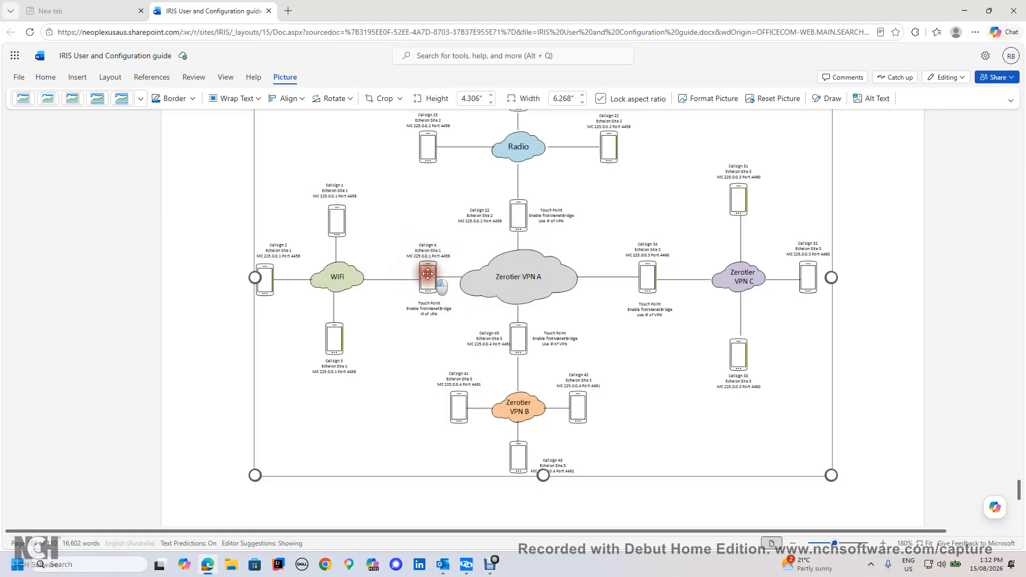
{"action": "left_click", "coordinate": [518, 212]}
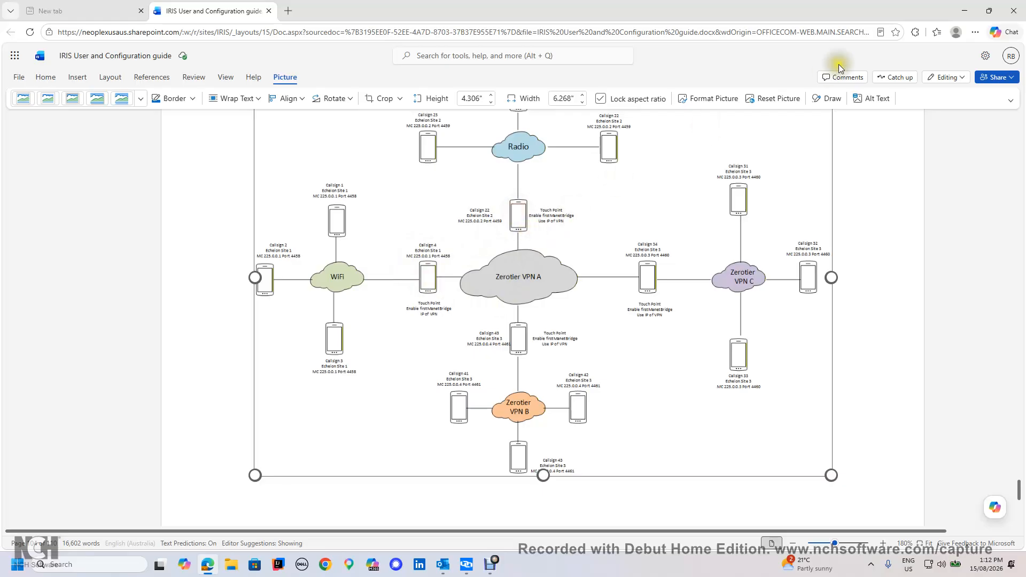
{"action": "left_click", "coordinate": [427, 274]}
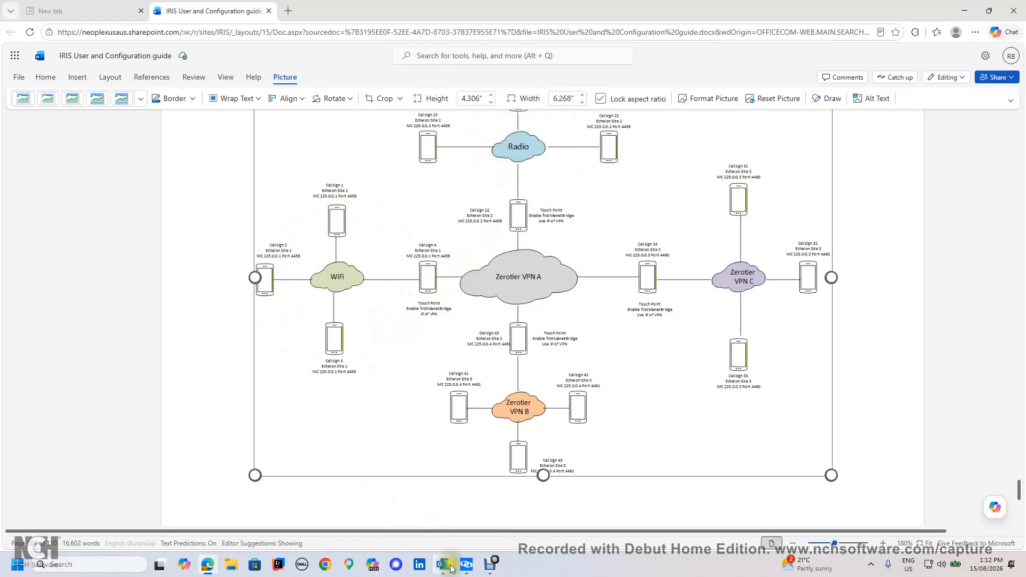
Switch back to IRIS and allow this node to become a site master.
{"action": "left_click", "coordinate": [467, 566]}
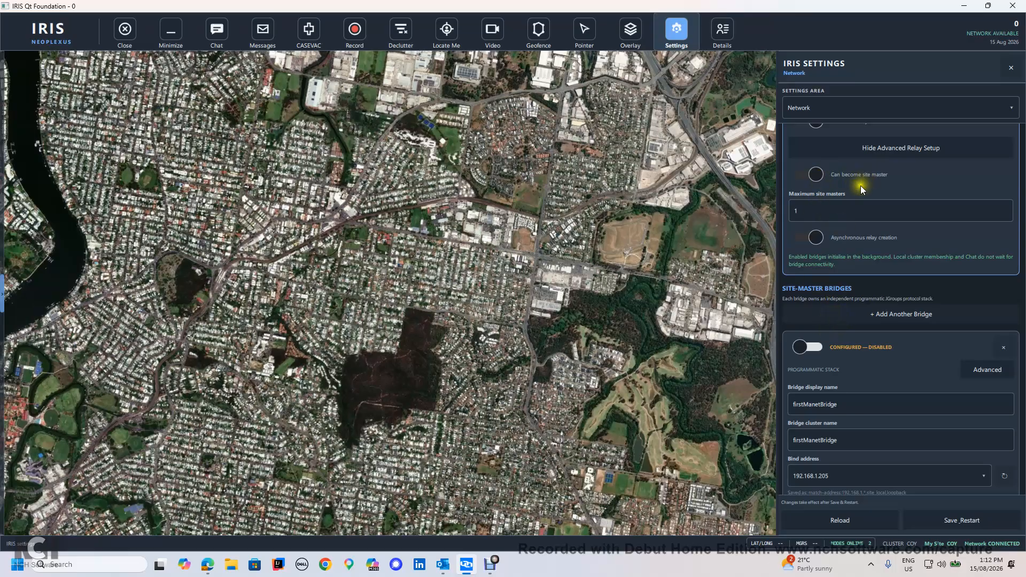
{"action": "scroll", "coordinate": [819, 302], "scroll_direction": "down", "scroll_amount": 2}
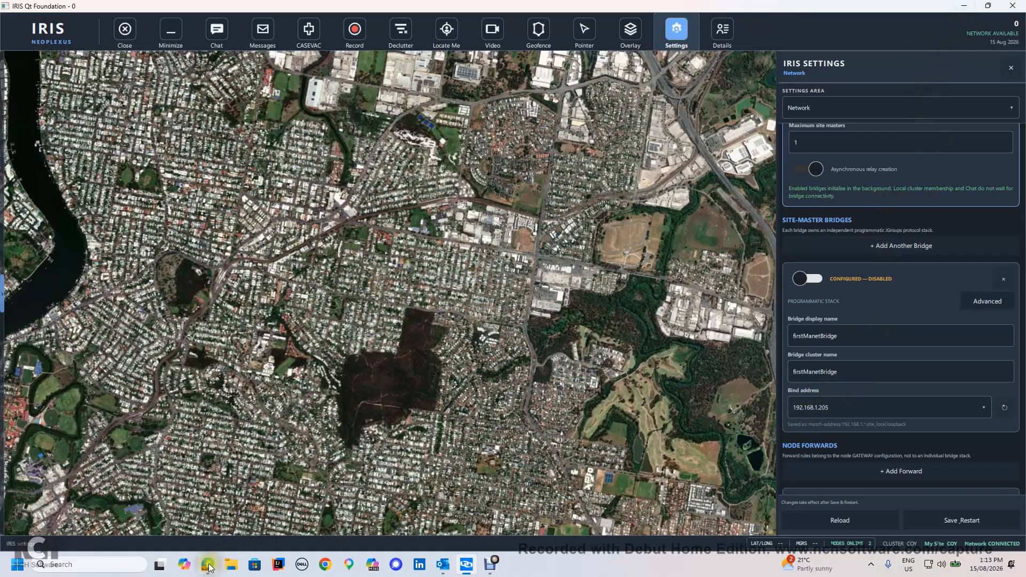
Check the touch point in the guide's network diagram and set the firstManetBridge bind address to 10.144.118.135 in IRIS.
{"action": "left_click", "coordinate": [209, 567]}
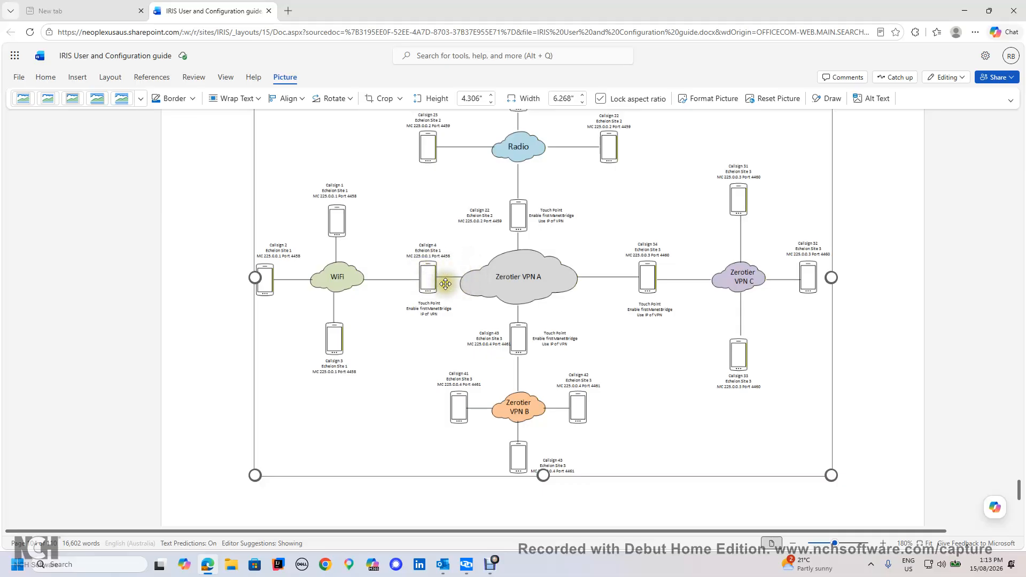
{"action": "left_click", "coordinate": [965, 11]}
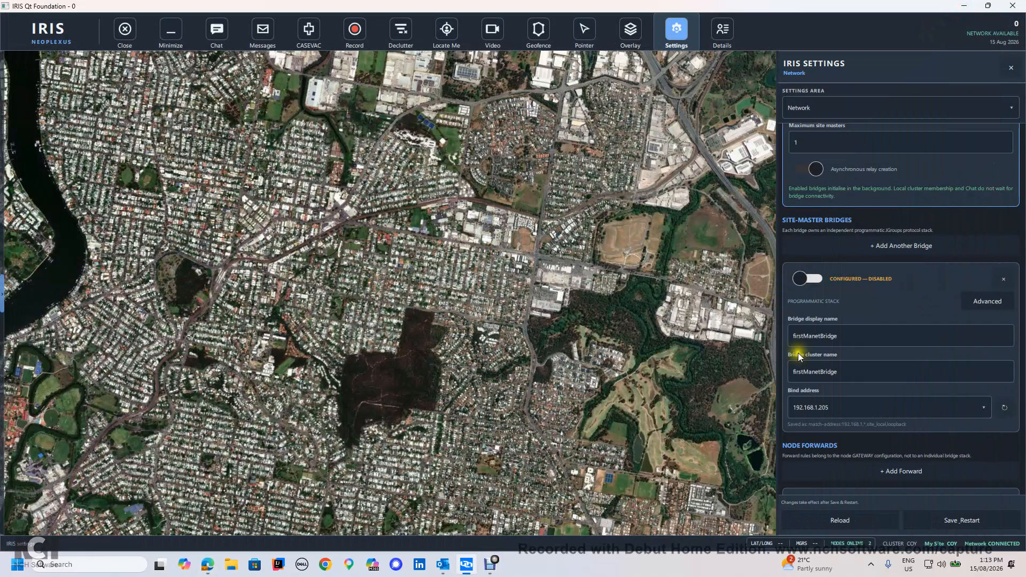
{"action": "left_click", "coordinate": [985, 406]}
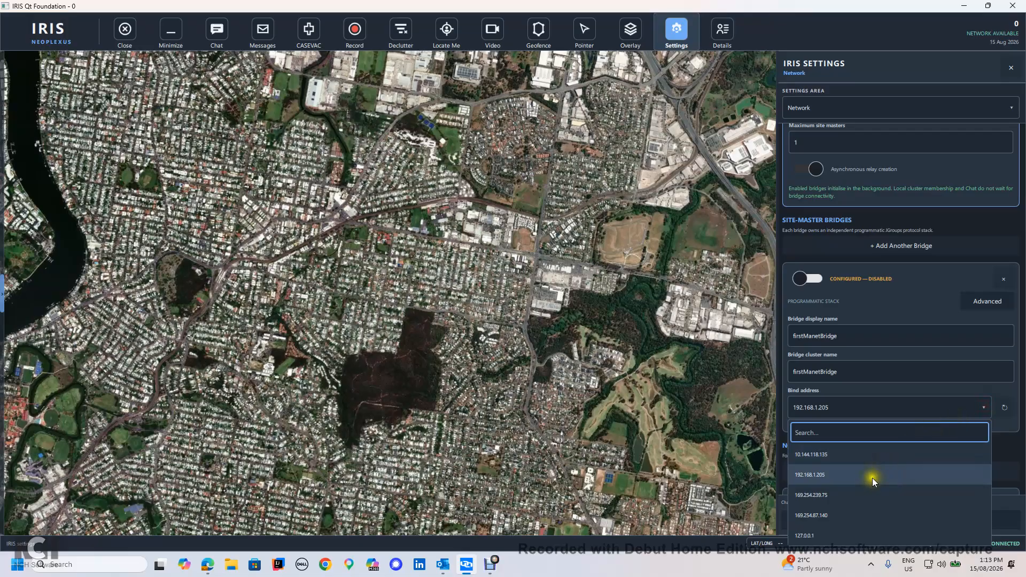
{"action": "left_click", "coordinate": [848, 458]}
Compare the local node's UDP bind address with the bridge's bind address, and check both against the guide's network diagram.
{"action": "scroll", "coordinate": [812, 406], "scroll_direction": "up", "scroll_amount": 5}
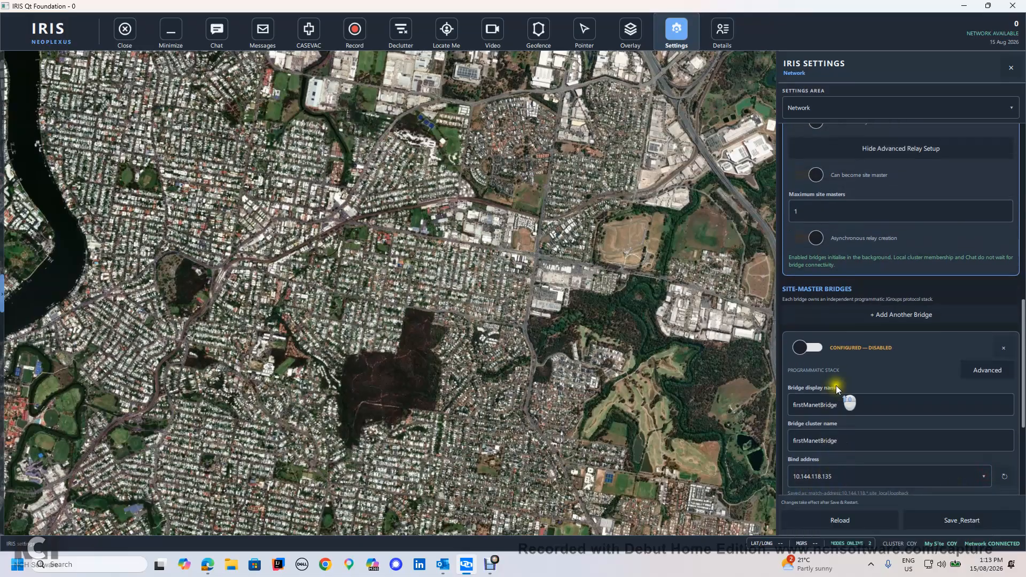
{"action": "scroll", "coordinate": [840, 380], "scroll_direction": "up", "scroll_amount": 2}
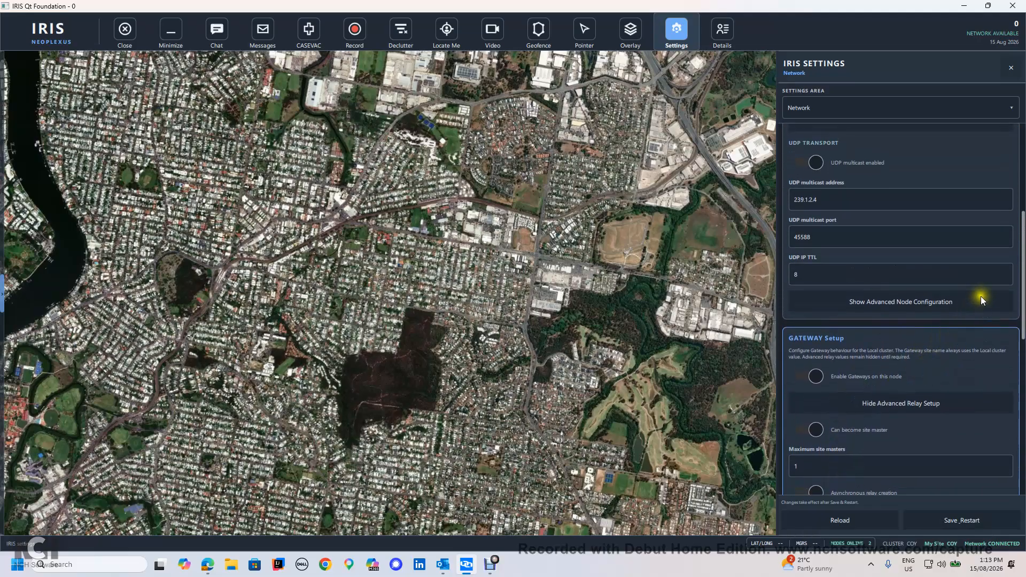
{"action": "left_click_drag", "start_coordinate": [1022, 252], "coordinate": [1015, 160]}
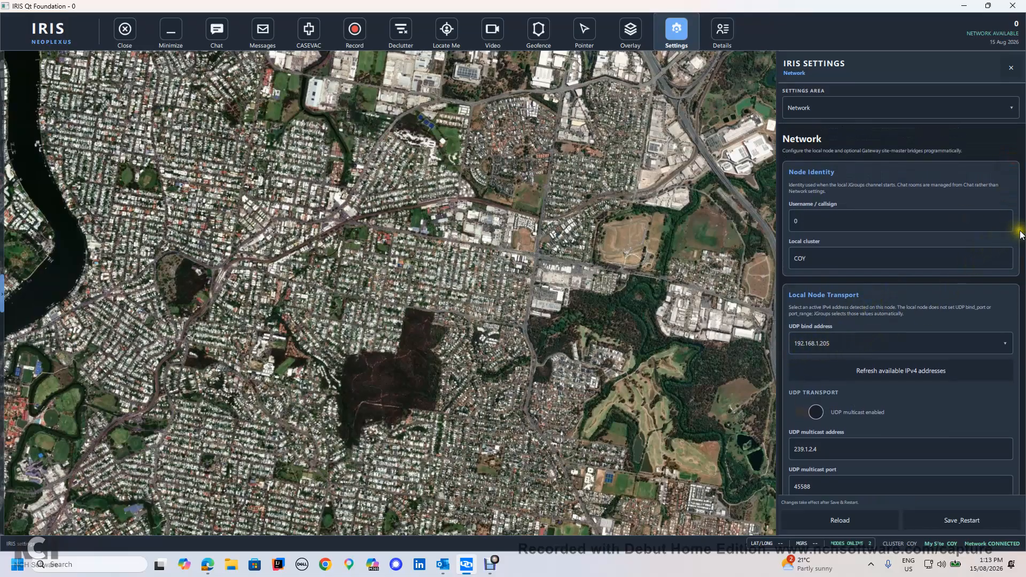
{"action": "left_click_drag", "start_coordinate": [1021, 234], "coordinate": [1019, 457]}
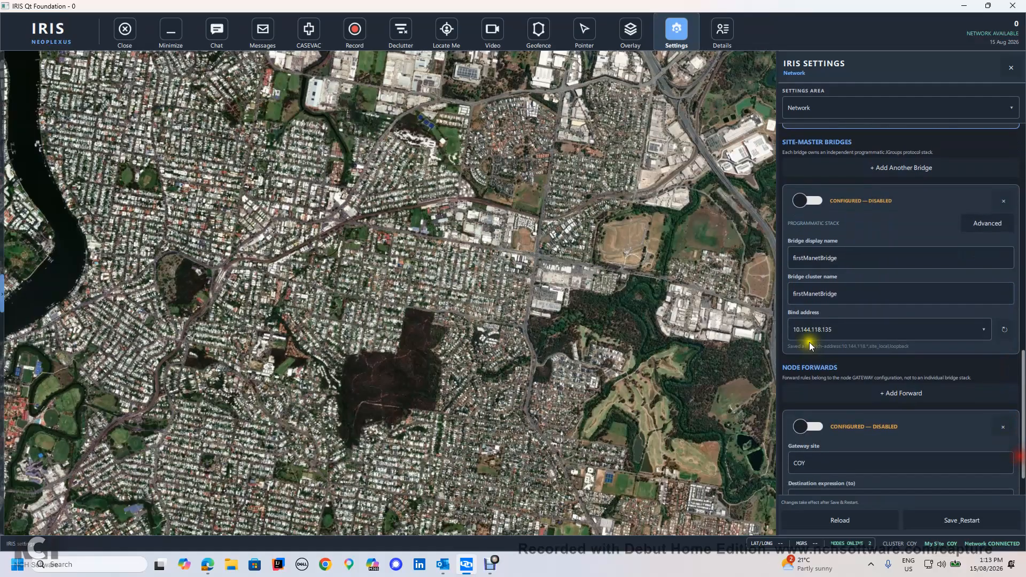
{"action": "scroll", "coordinate": [800, 323], "scroll_direction": "up", "scroll_amount": 2}
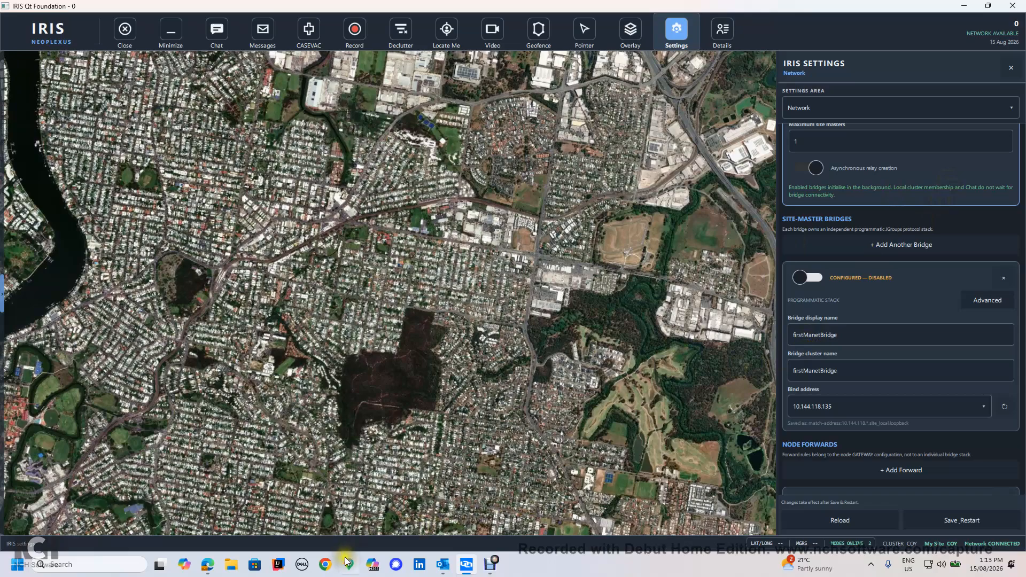
{"action": "left_click", "coordinate": [207, 565]}
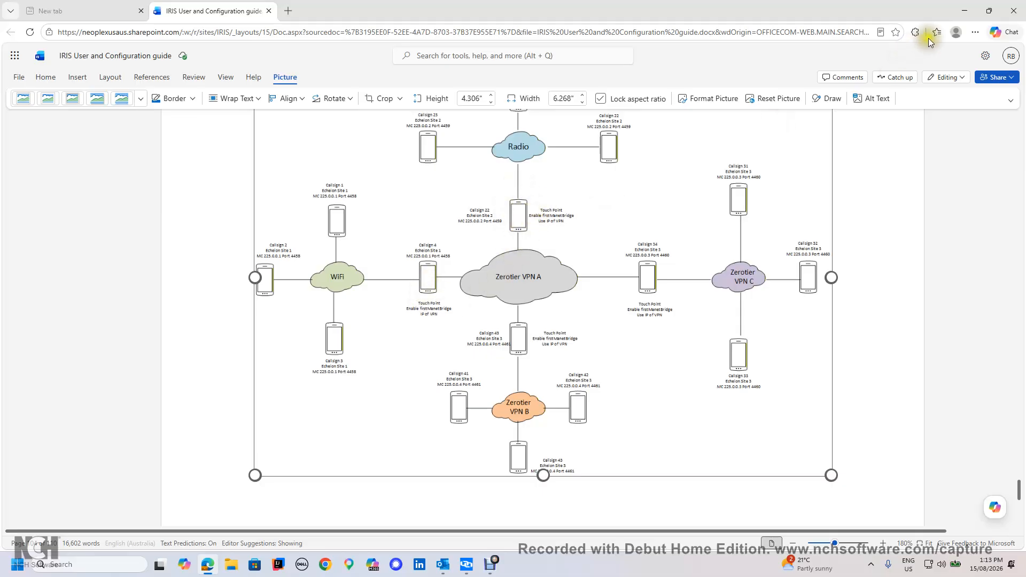
{"action": "left_click", "coordinate": [962, 12]}
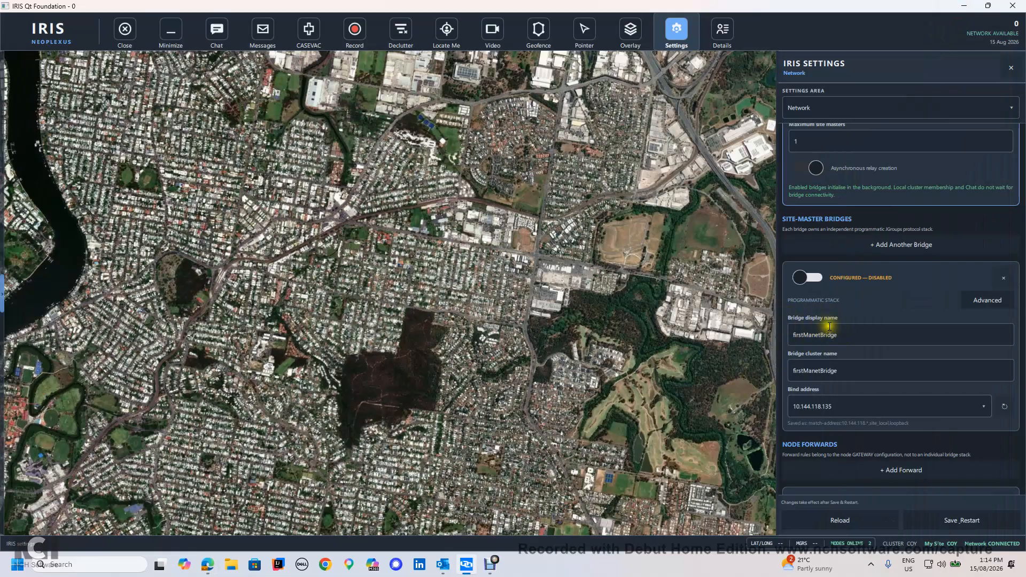
Review the firstManetBridge display and cluster names and enable this site-master bridge.
{"action": "left_click_drag", "start_coordinate": [845, 334], "coordinate": [788, 334]}
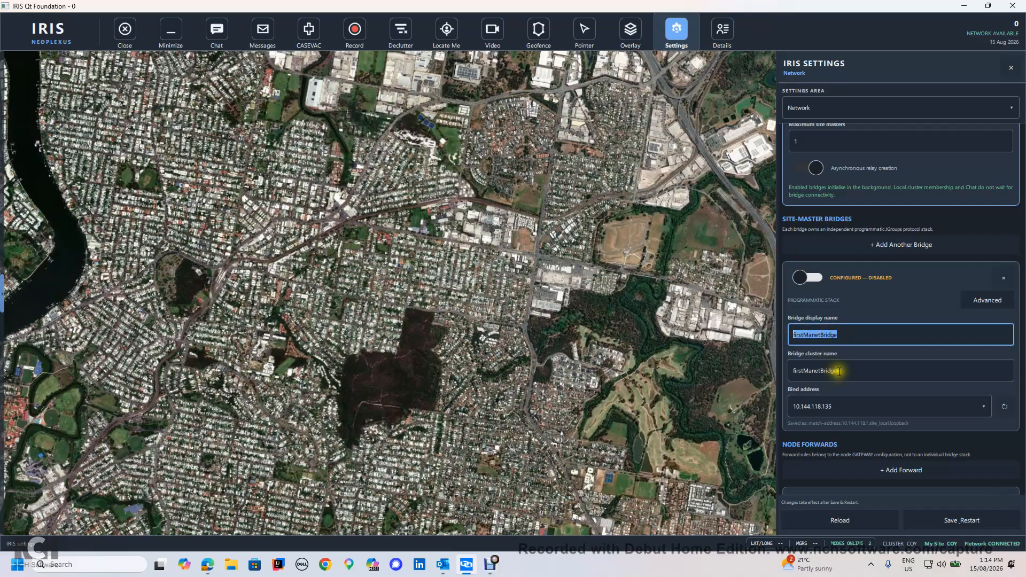
{"action": "left_click_drag", "start_coordinate": [839, 371], "coordinate": [791, 370]}
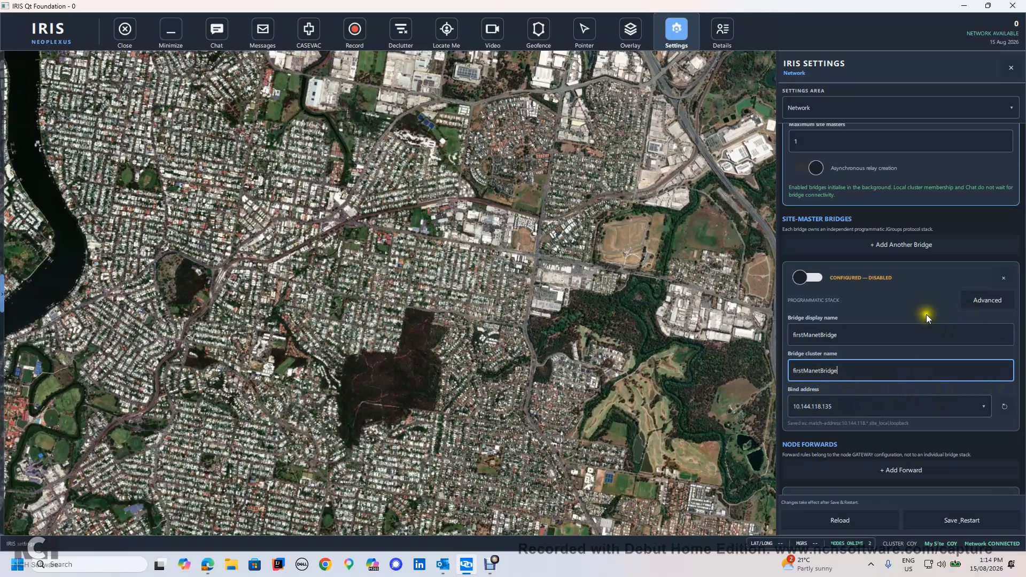
{"action": "left_click", "coordinate": [822, 277]}
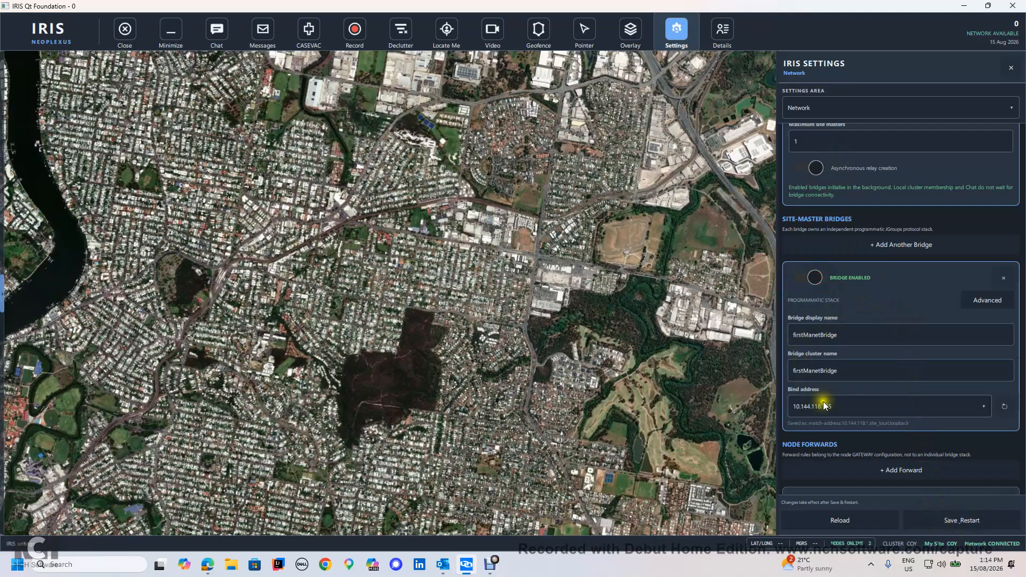
Glance at the guide's network diagram, return to IRIS, and save the network settings with a restart.
{"action": "left_click", "coordinate": [207, 564]}
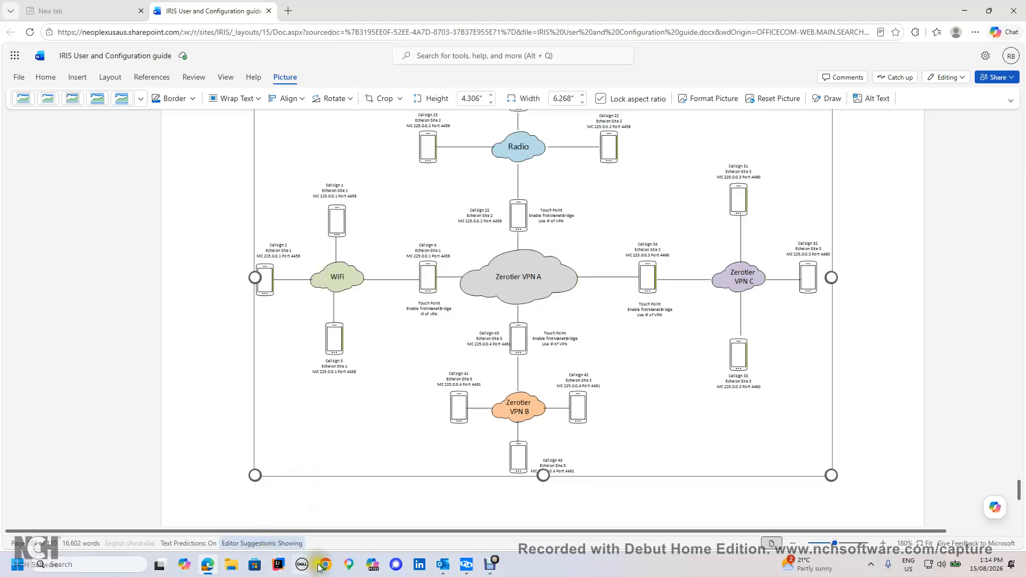
{"action": "left_click", "coordinate": [465, 564]}
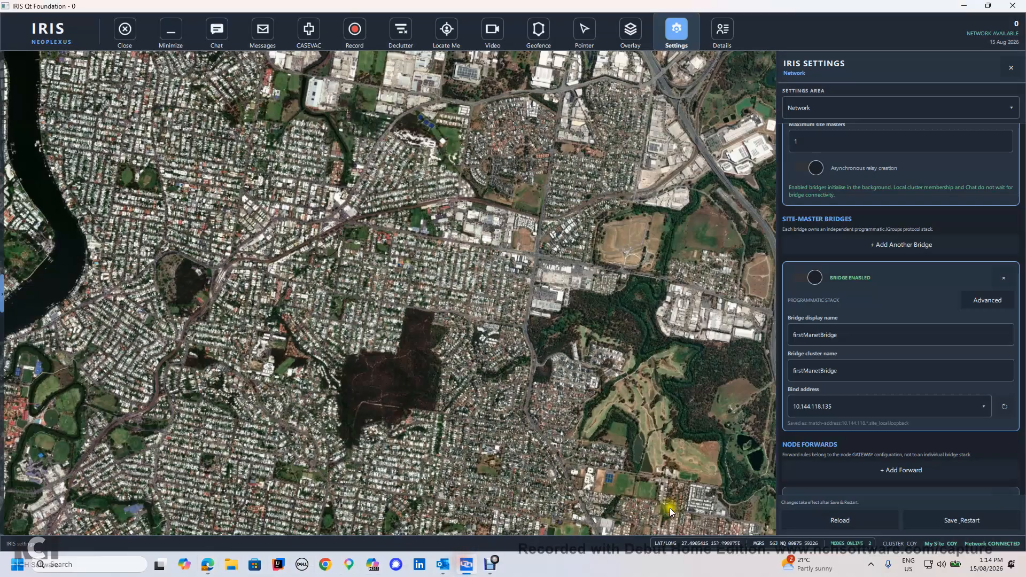
{"action": "left_click", "coordinate": [936, 526]}
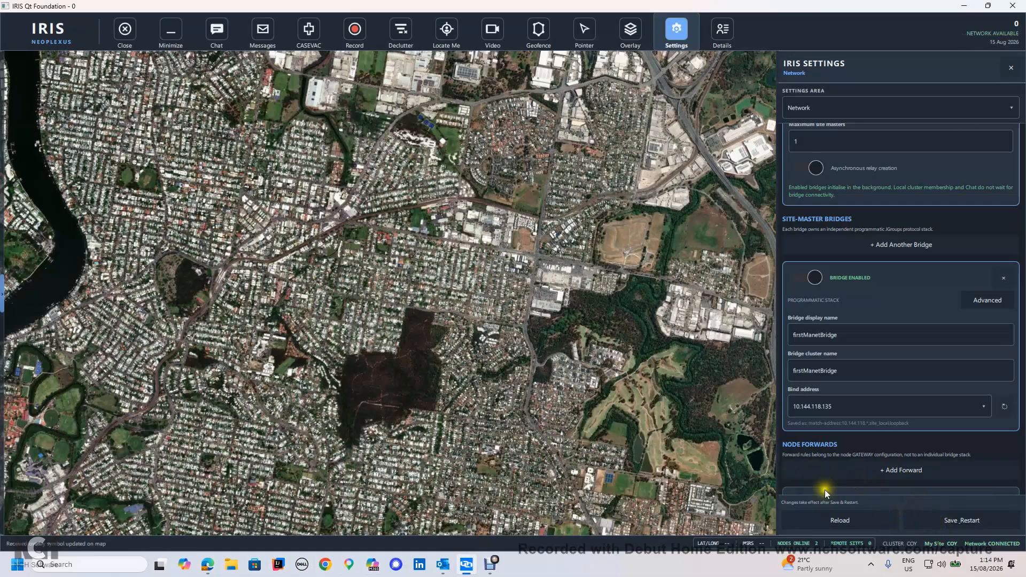
Open the IRIS chat and check the direct message participants, including the APL nodes reached over the bridge.
{"action": "left_click", "coordinate": [215, 31]}
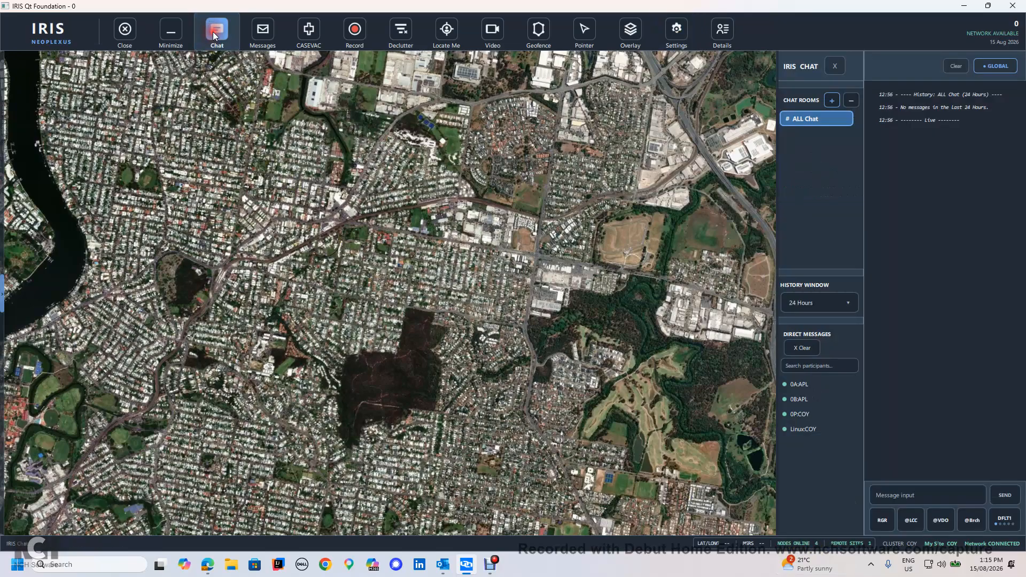
{"action": "left_click", "coordinate": [810, 387]}
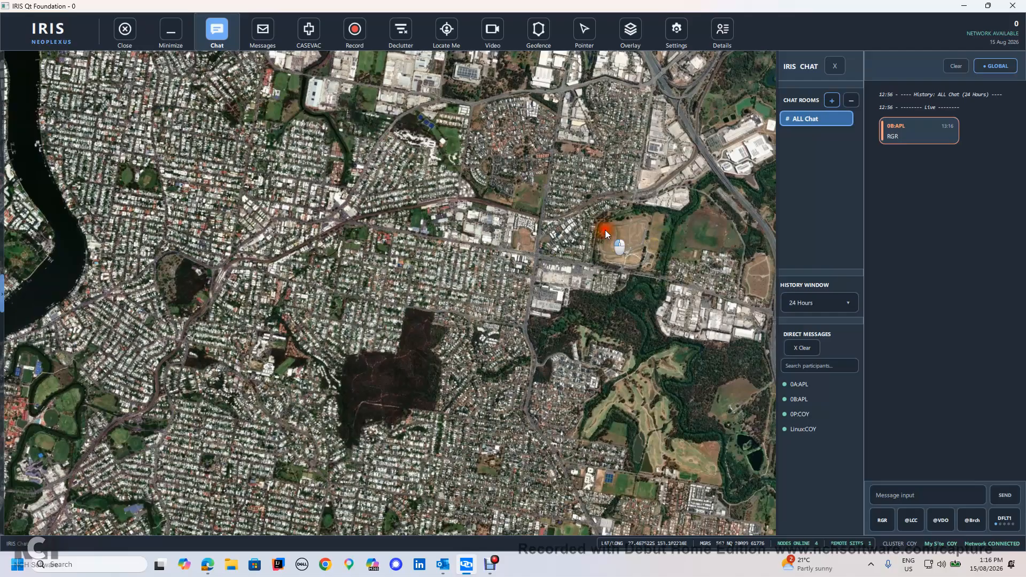
{"action": "left_click_drag", "start_coordinate": [605, 230], "coordinate": [494, 263]}
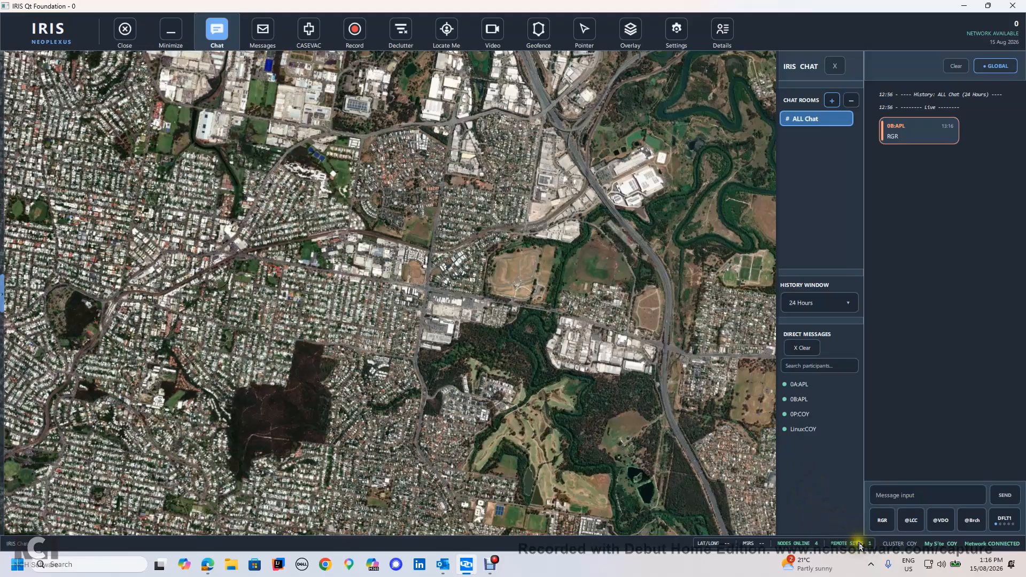
Review how the site clusters connect through Zerotier VPN A in the guide's network diagram and return to IRIS.
{"action": "left_click", "coordinate": [208, 564]}
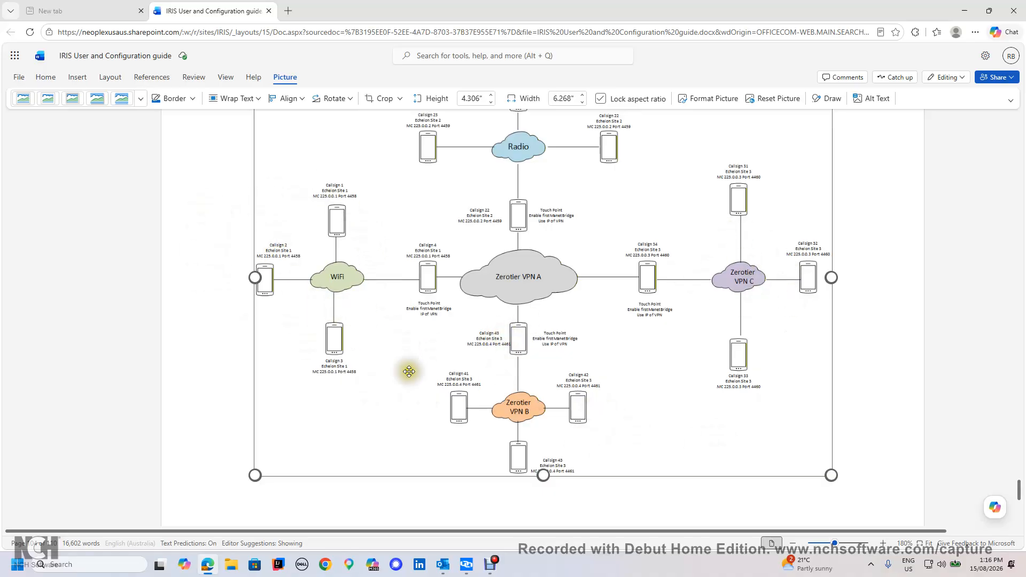
{"action": "mouse_move", "coordinate": [489, 565]}
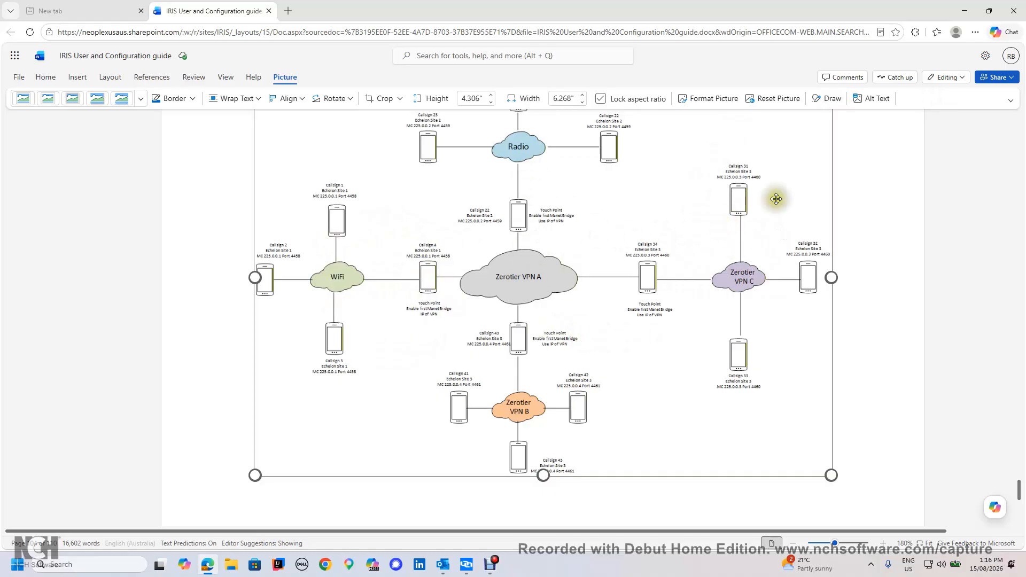
{"action": "left_click", "coordinate": [962, 11]}
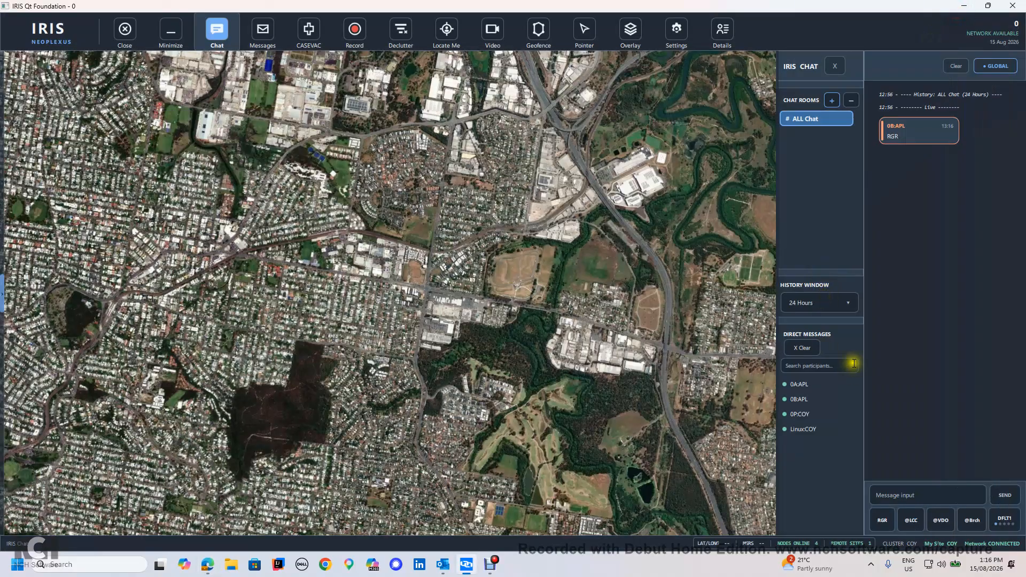
Reopen the network settings and review the enabled site-master bridge's names and bind address.
{"action": "left_click", "coordinate": [674, 32]}
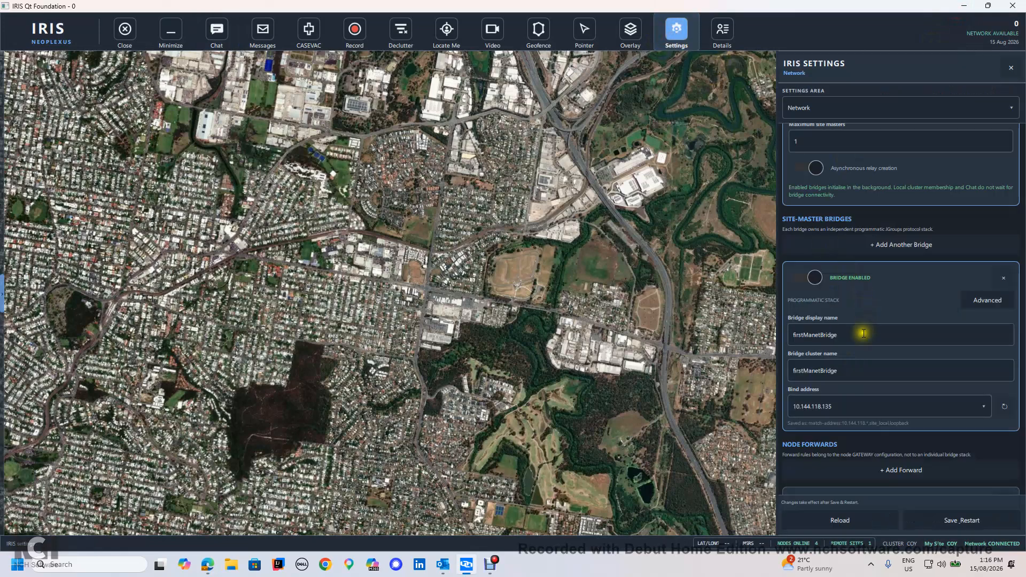
{"action": "scroll", "coordinate": [846, 360], "scroll_direction": "down", "scroll_amount": 1}
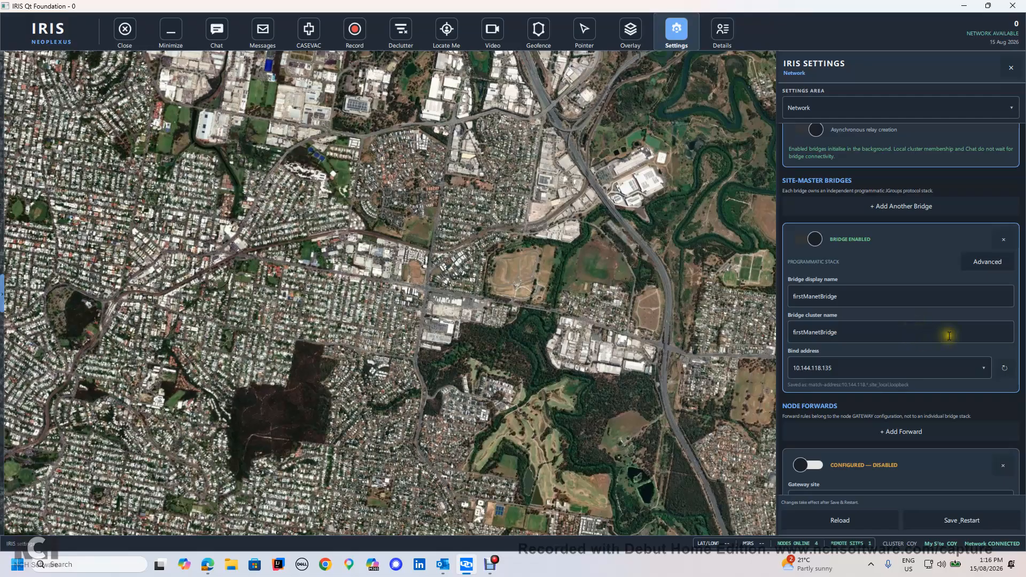
{"action": "left_click", "coordinate": [865, 342]}
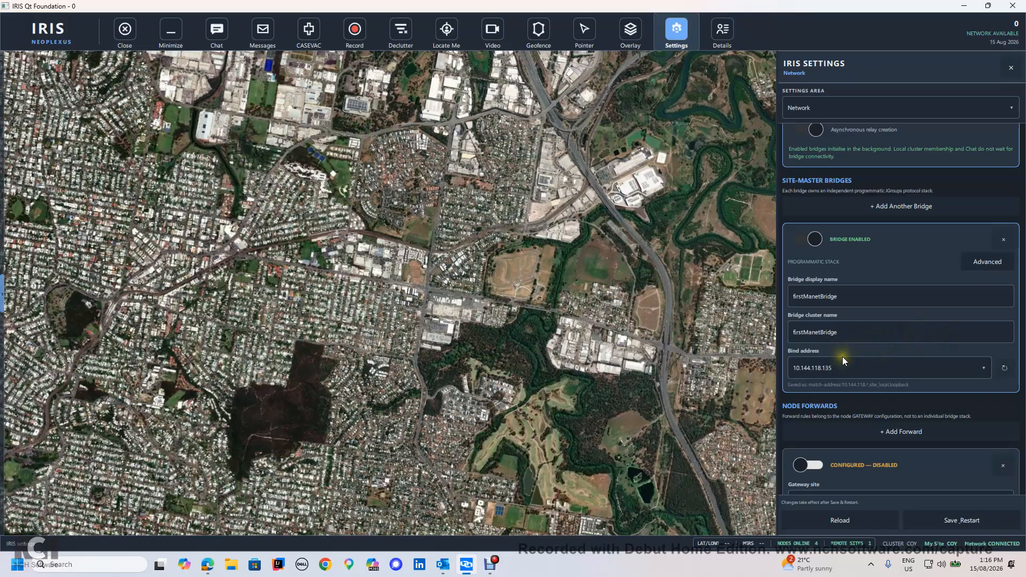